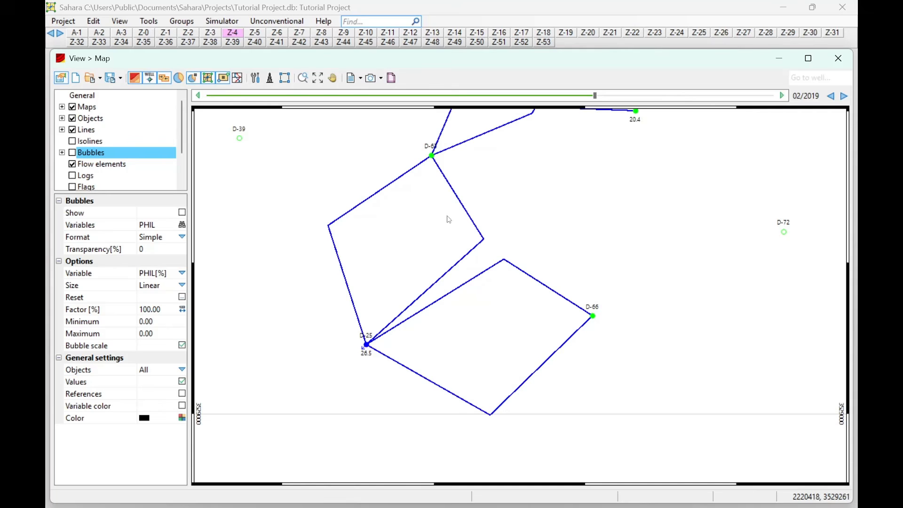
# - Zoom and pan the map around the flow elements, then bring up the Simulator calculations list
pyautogui.scroll(-3, 433, 208)
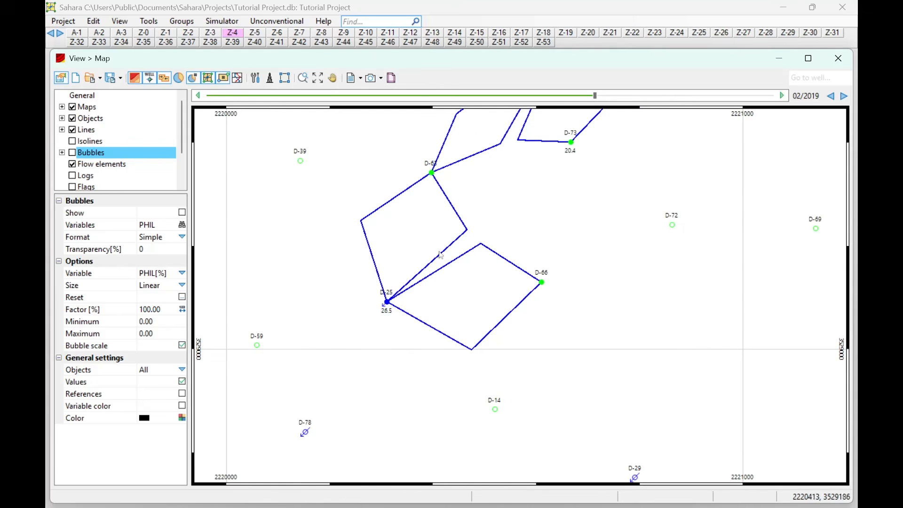
pyautogui.scroll(1, 440, 254)
pyautogui.moveTo(459, 254); pyautogui.dragTo(466, 259)
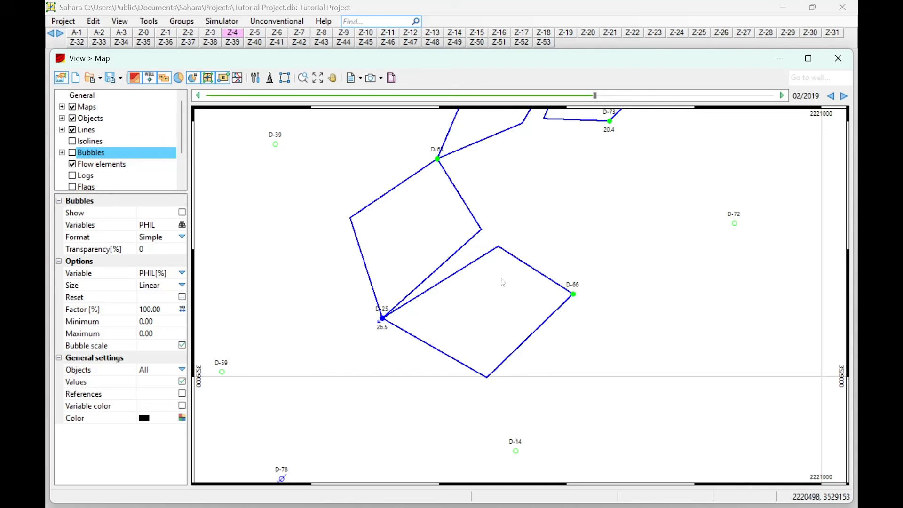
pyautogui.scroll(-4, 503, 282)
pyautogui.click(221, 21)
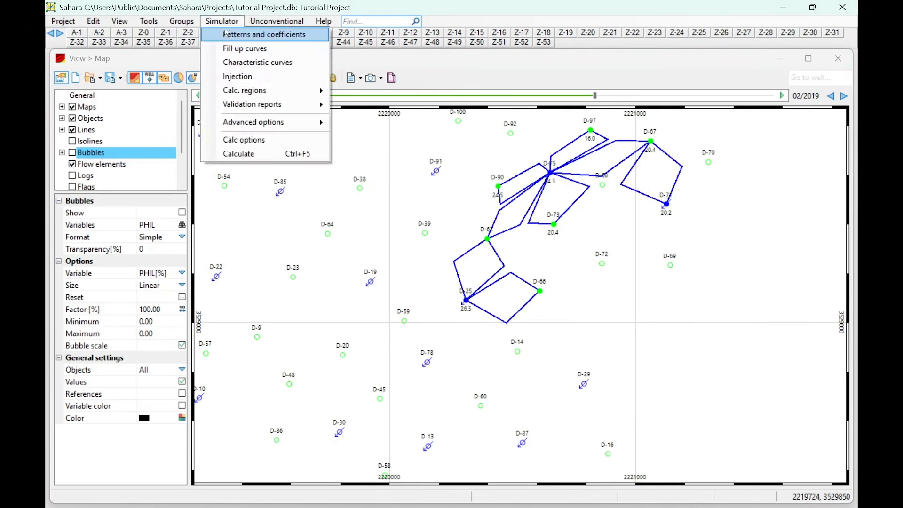
# - Review Initialize coefficients and its distribution methods in Patterns and coefficients, then close it with Angular kept
pyautogui.click(229, 35)
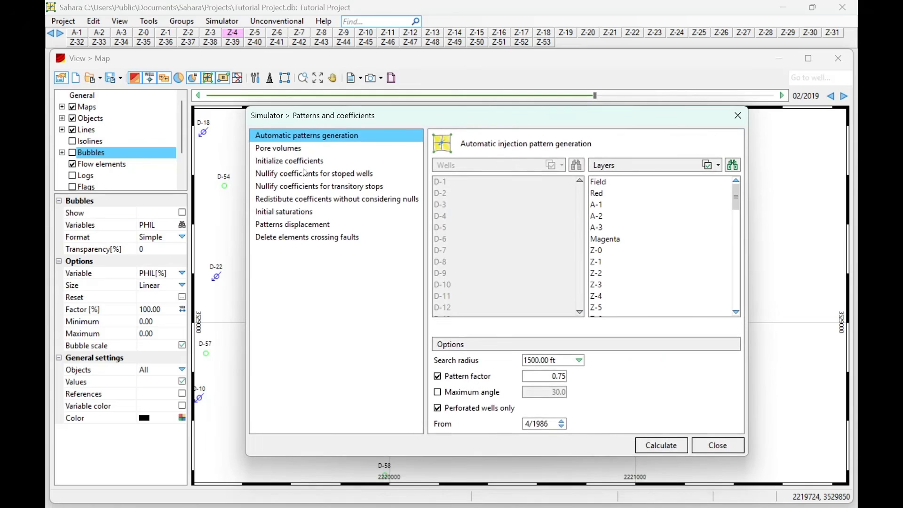
pyautogui.click(301, 162)
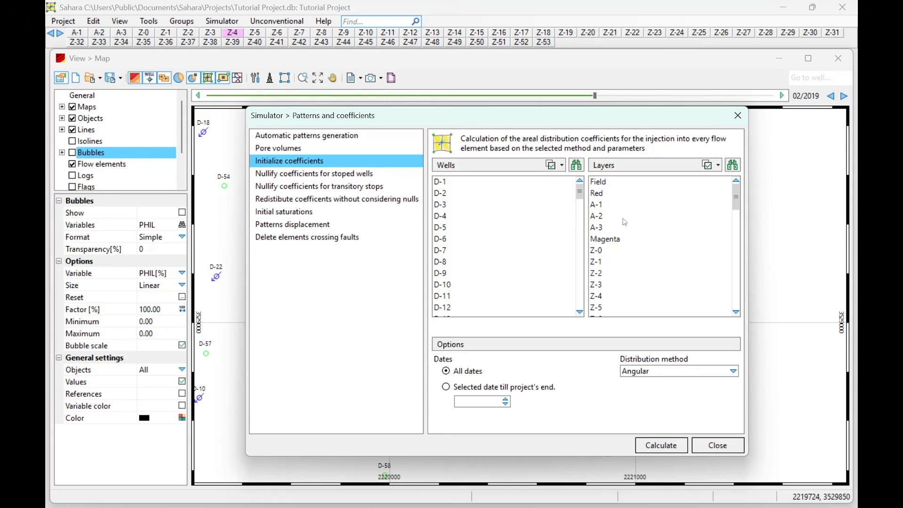
pyautogui.click(656, 371)
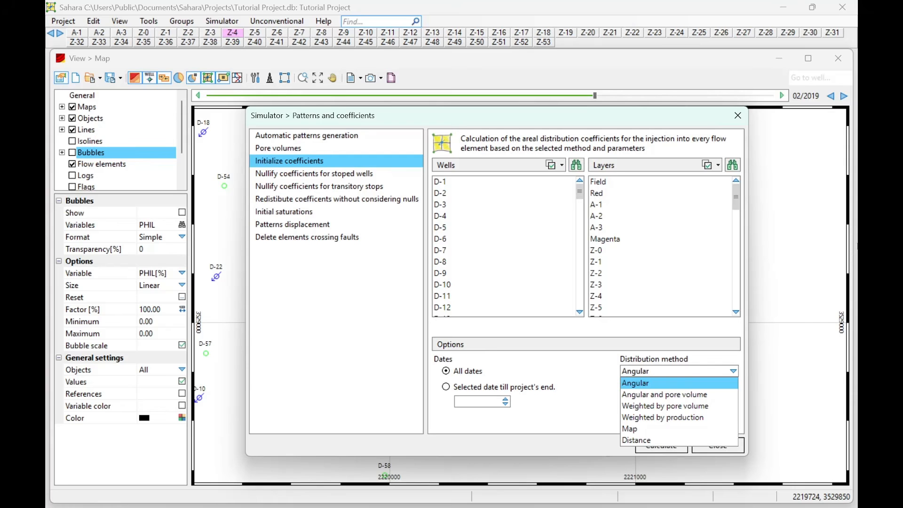
pyautogui.click(738, 115)
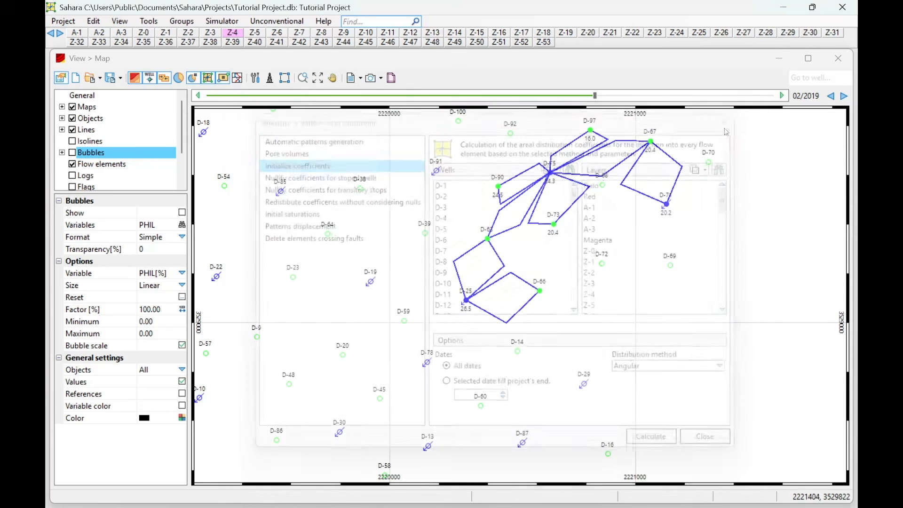
pyautogui.scroll(2, 440, 321)
# - Zoom the map in and out, check the Groups menu, then move to the Simulator menu
pyautogui.scroll(1, 440, 322)
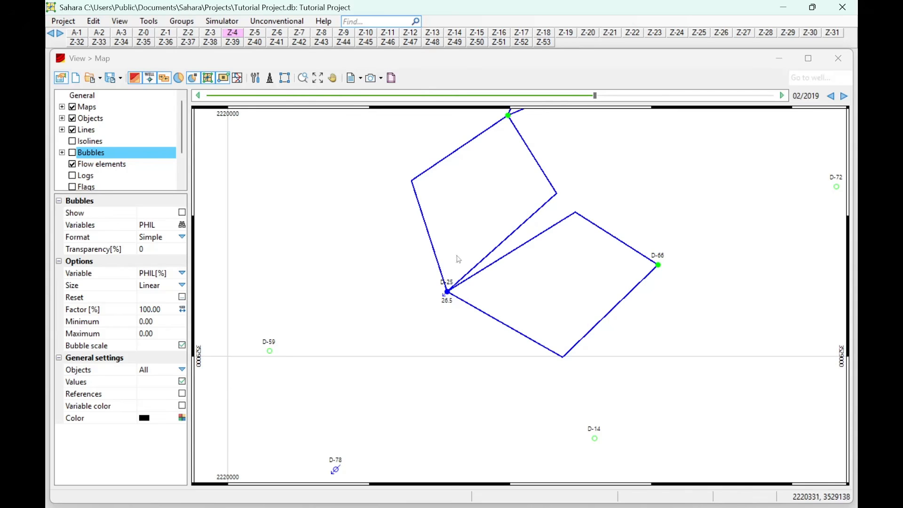
pyautogui.scroll(-2, 457, 257)
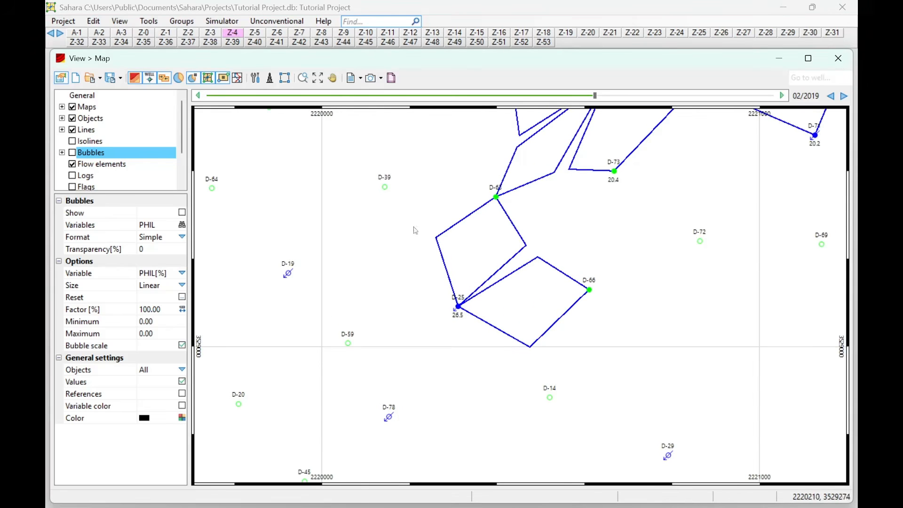
pyautogui.scroll(-1, 432, 244)
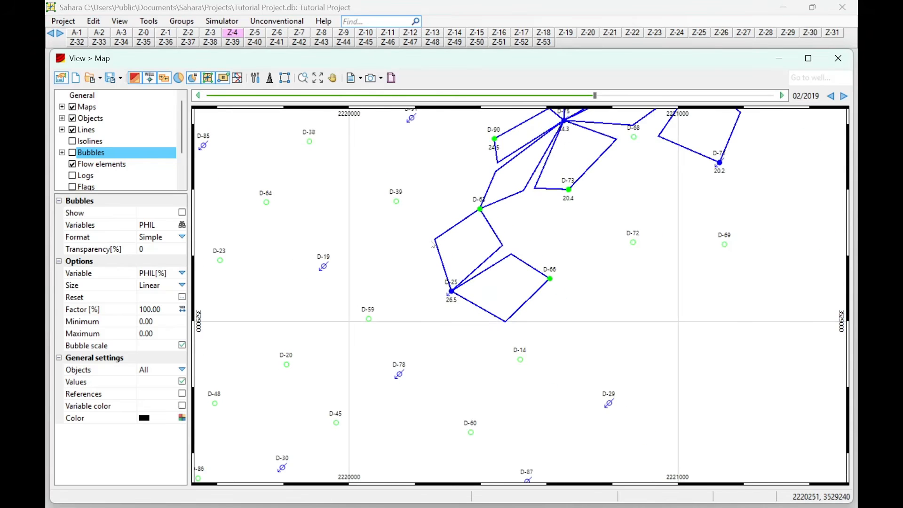
pyautogui.click(185, 21)
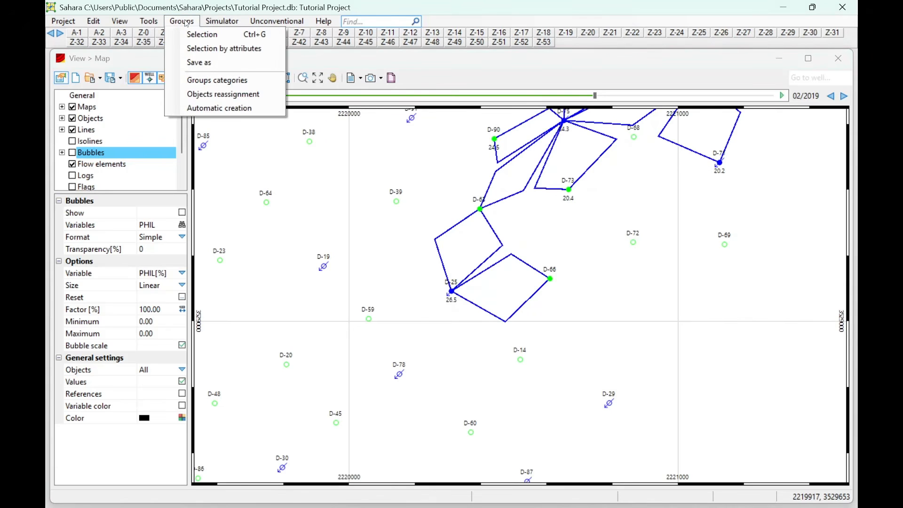
pyautogui.moveTo(230, 24)
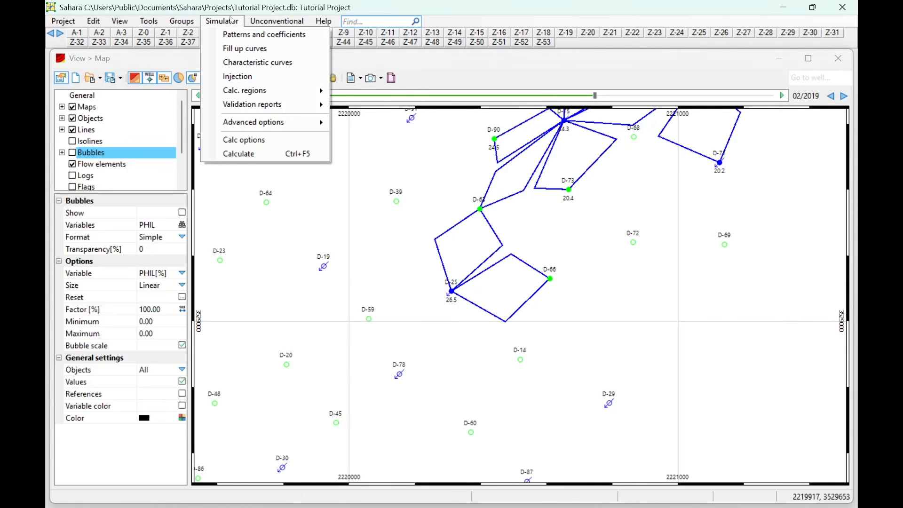
pyautogui.scroll(-1, 440, 221)
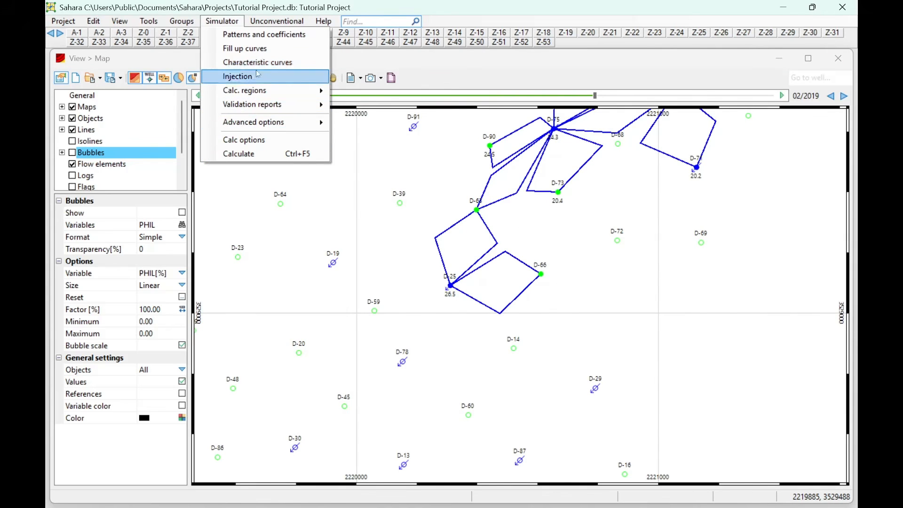
# - In Patterns and coefficients, view Pore volumes, then review Initialize coefficients with Angular distribution for all dates
pyautogui.click(233, 35)
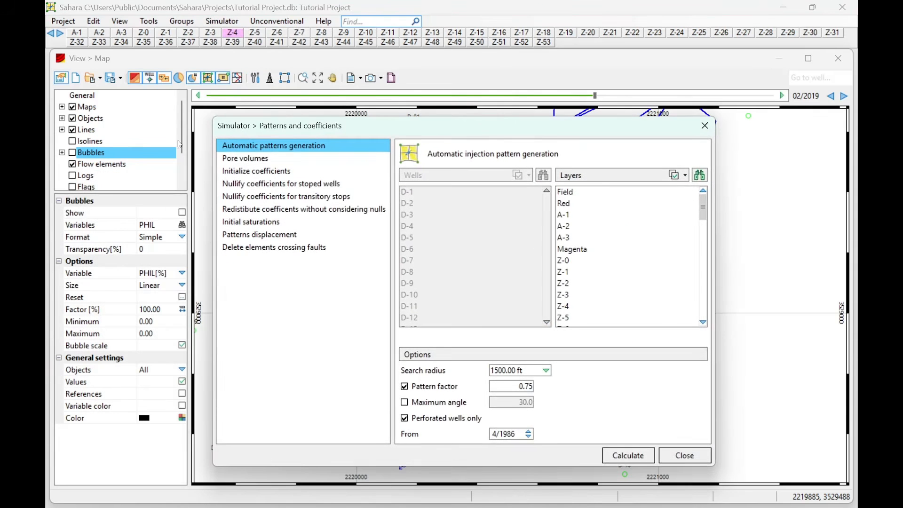
pyautogui.click(249, 159)
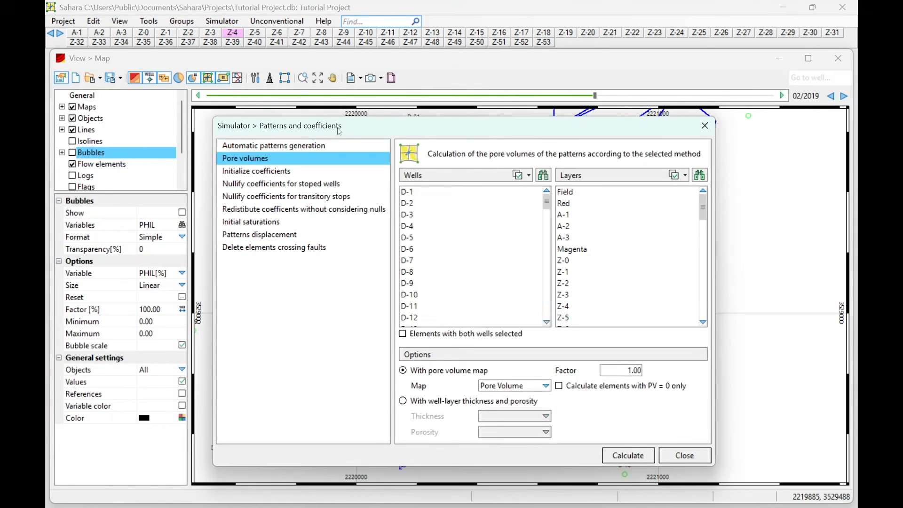
pyautogui.moveTo(340, 133); pyautogui.dragTo(279, 136)
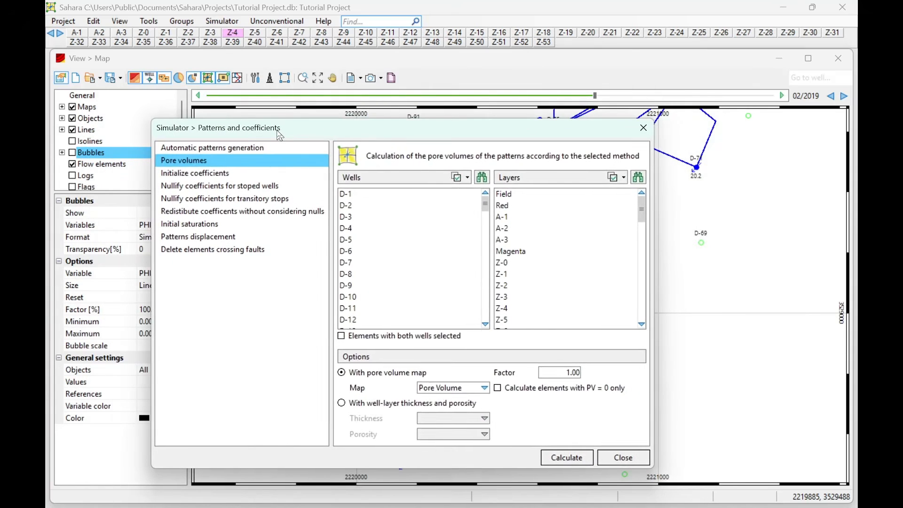
pyautogui.click(224, 172)
pyautogui.click(591, 384)
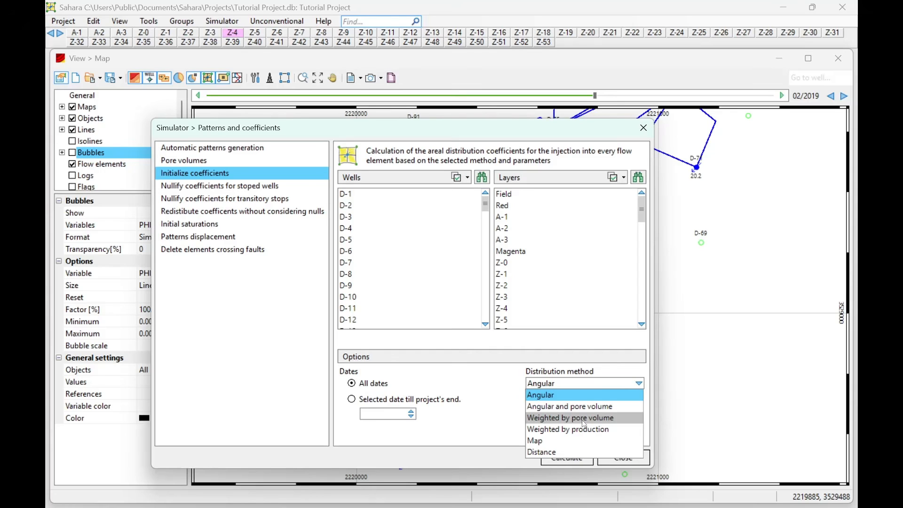
pyautogui.moveTo(612, 131); pyautogui.dragTo(341, 135)
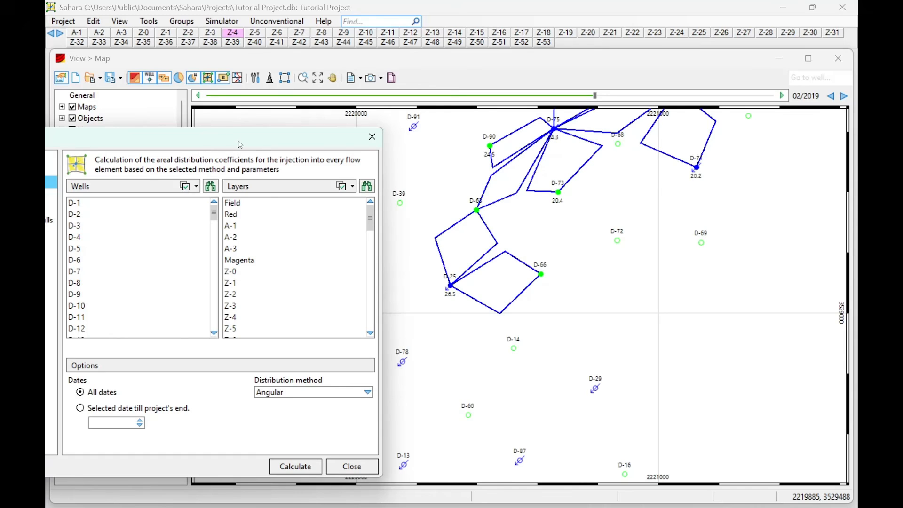
pyautogui.moveTo(240, 145); pyautogui.dragTo(563, 121)
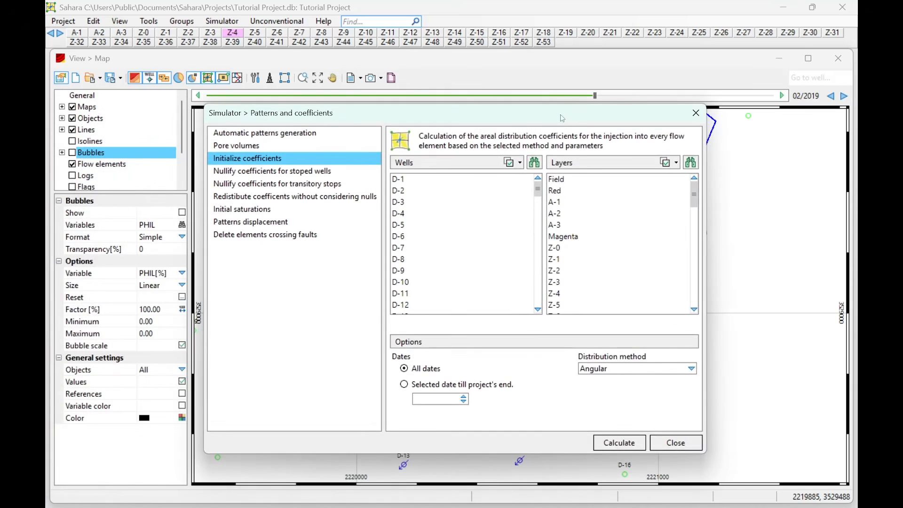
# - Check the distribution methods, leave Angular selected, and close the Patterns and coefficients window
pyautogui.click(635, 371)
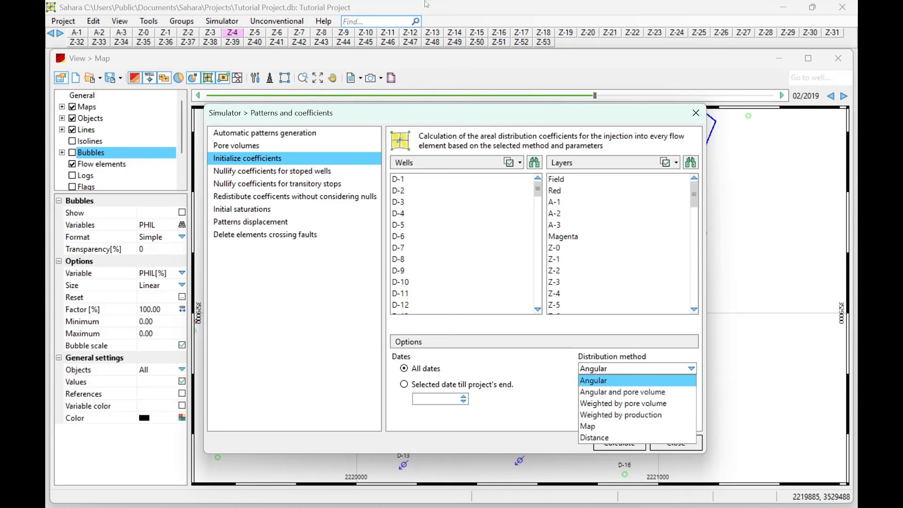
pyautogui.click(696, 113)
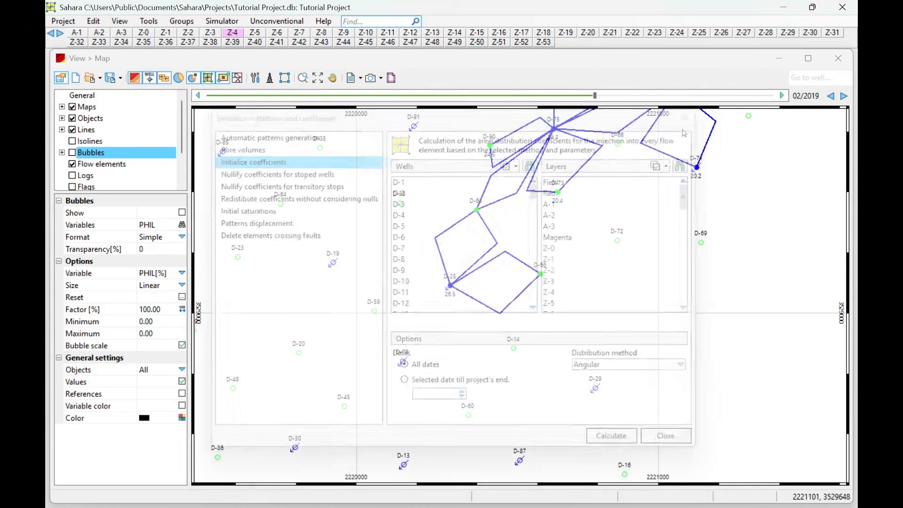
# - Zoom the map slightly and bring up the Simulator commands
pyautogui.scroll(2, 540, 275)
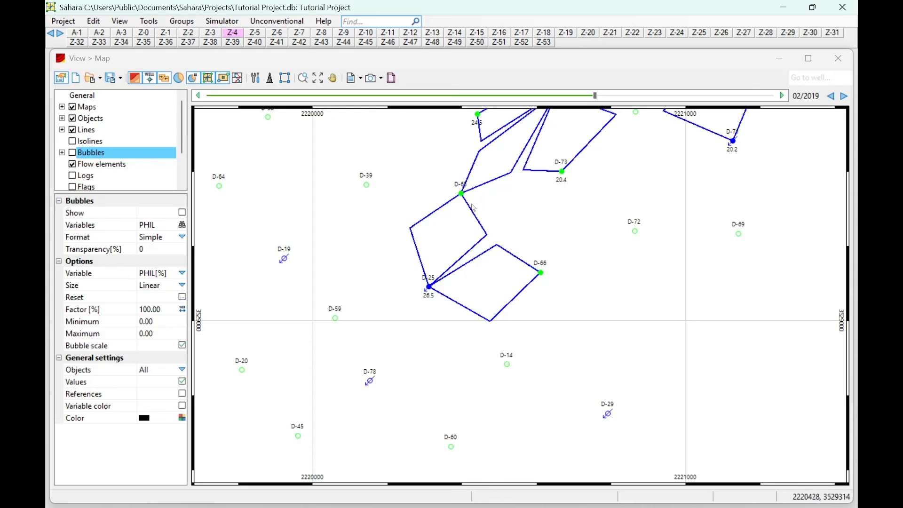
pyautogui.scroll(-1, 527, 254)
pyautogui.scroll(1, 533, 274)
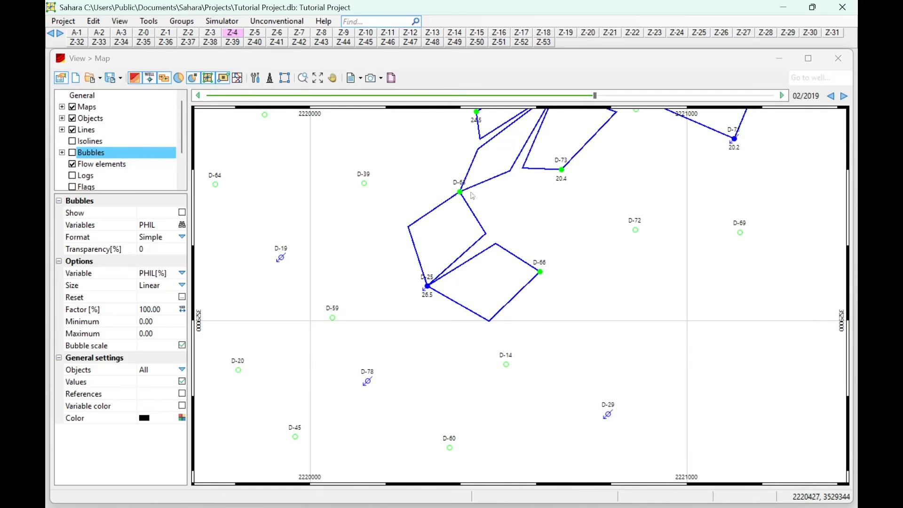
pyautogui.scroll(-1, 460, 195)
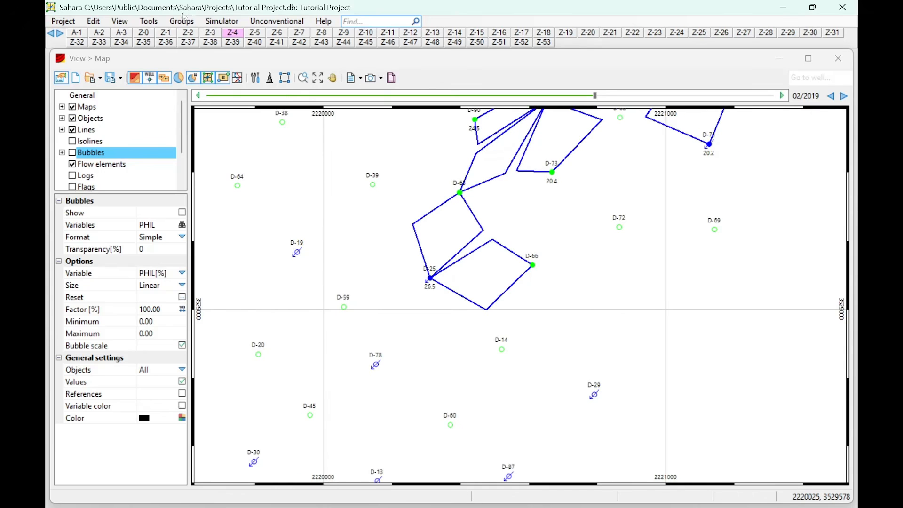
pyautogui.click(183, 22)
pyautogui.moveTo(213, 25)
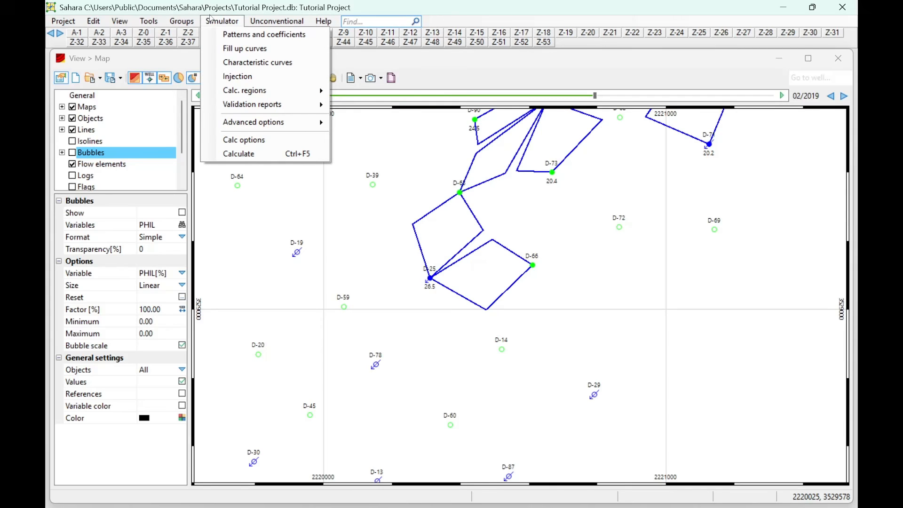
# - Go to Simulator > Patterns and coefficients, choose Initialize coefficients, and list the distribution methods
pyautogui.click(211, 20)
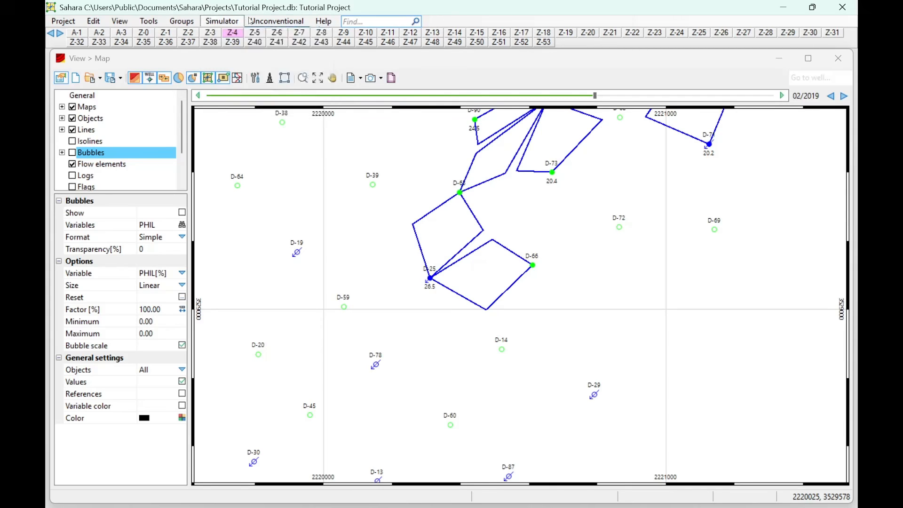
pyautogui.click(223, 20)
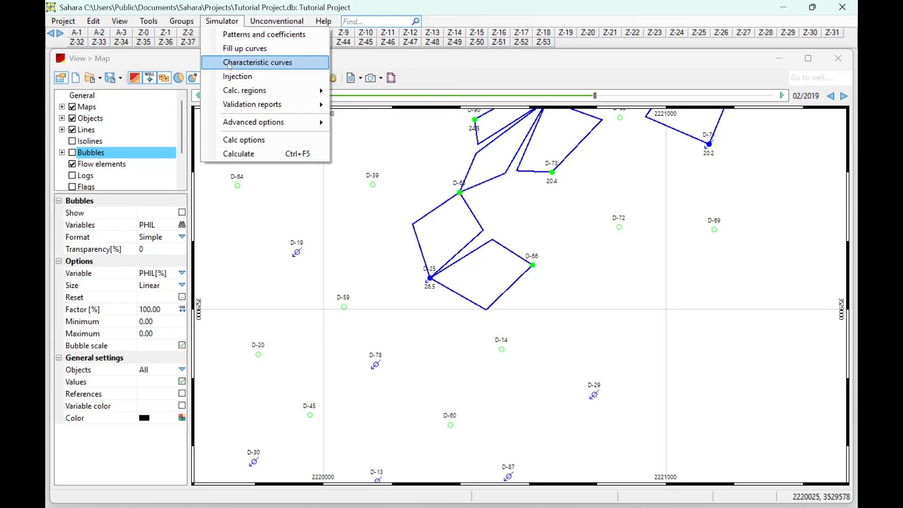
pyautogui.click(224, 33)
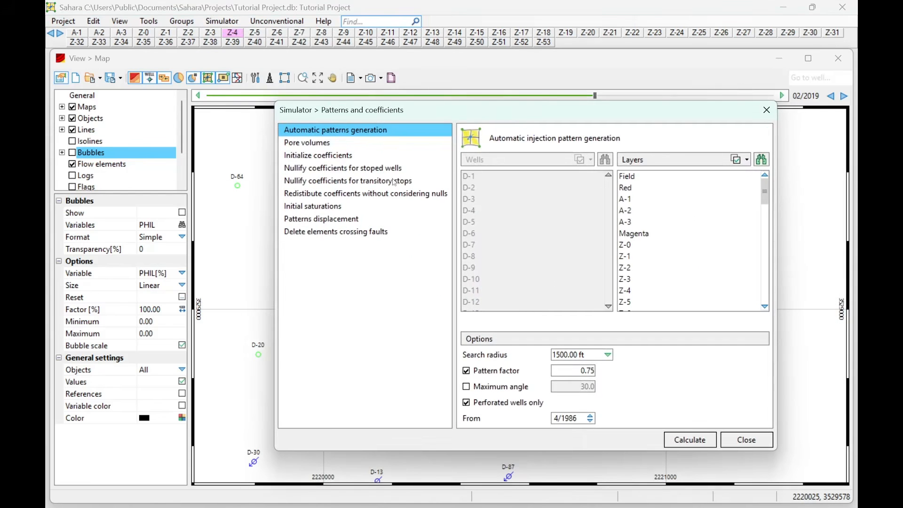
pyautogui.click(363, 156)
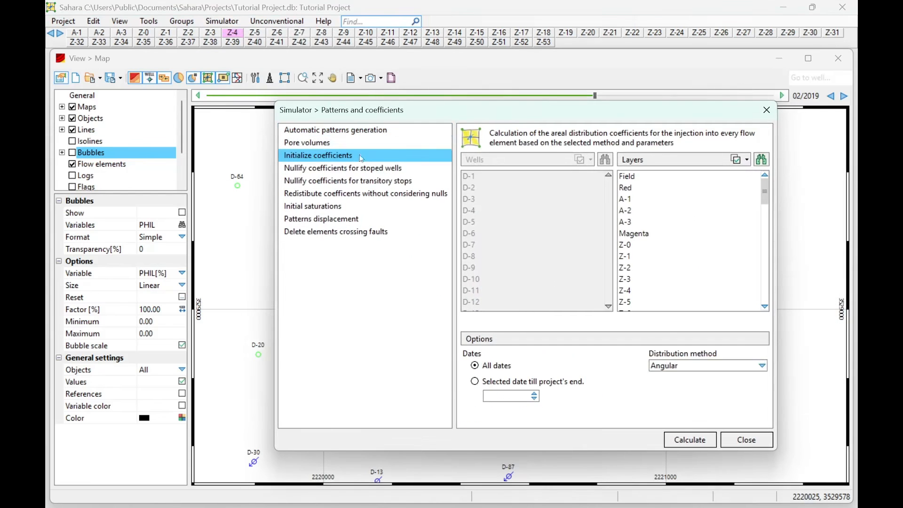
pyautogui.click(674, 365)
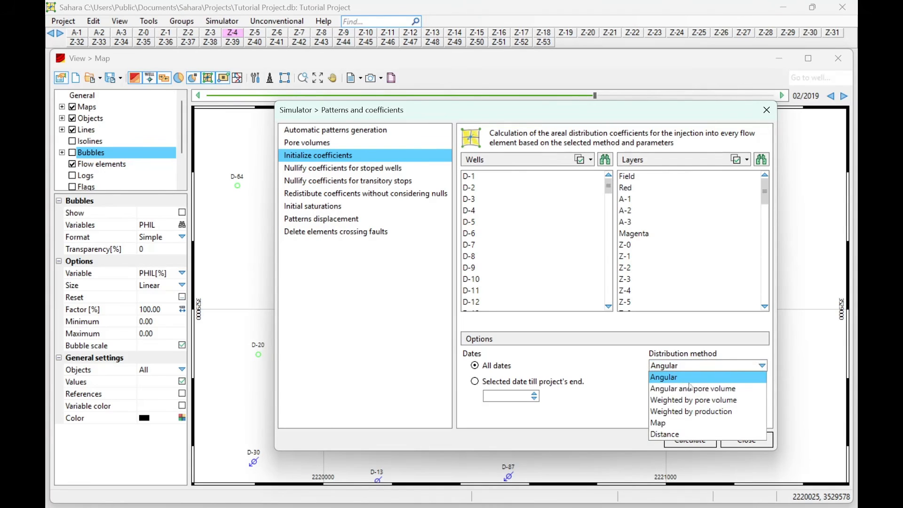
# - Try the Map distribution method, browsing its map variables and keeping Sum as the aggregation
pyautogui.click(710, 424)
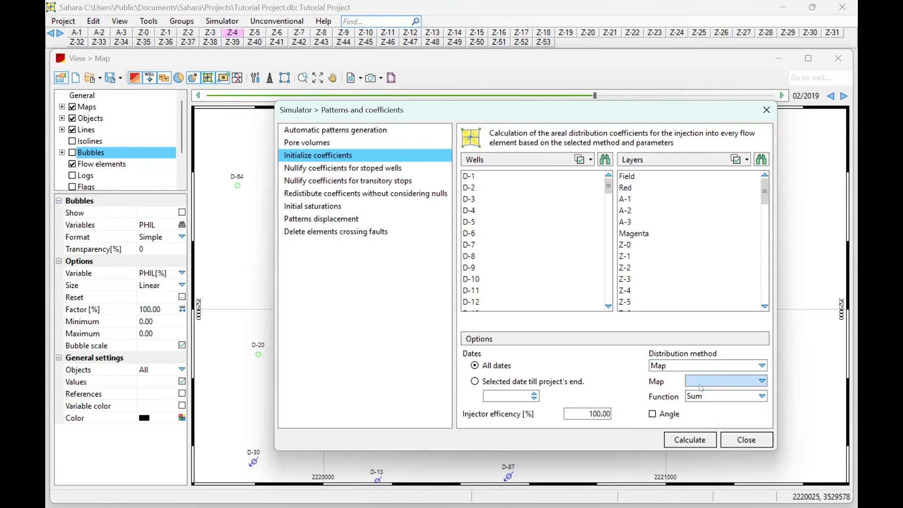
pyautogui.click(701, 387)
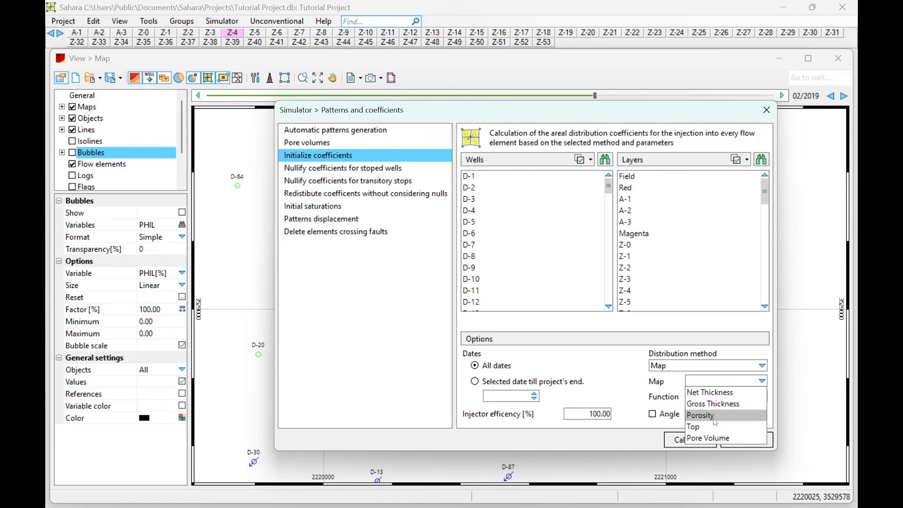
pyautogui.click(709, 385)
pyautogui.click(708, 395)
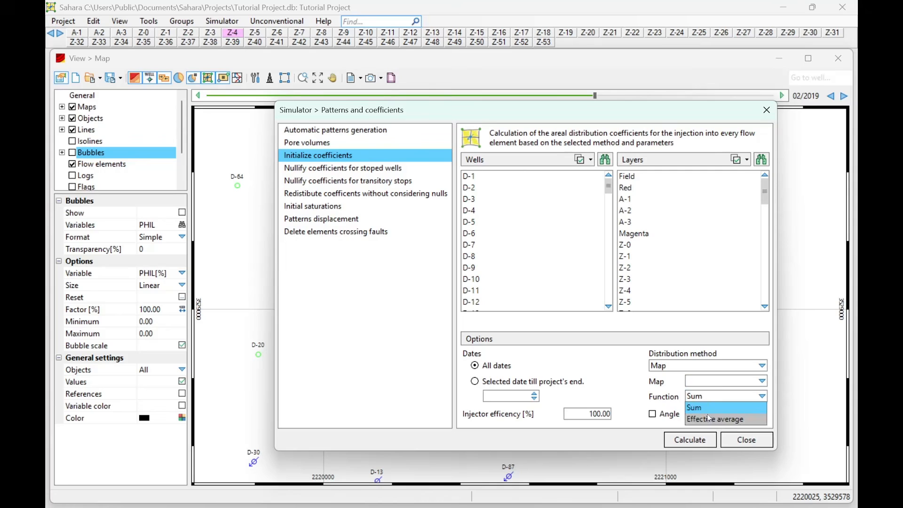
pyautogui.click(705, 396)
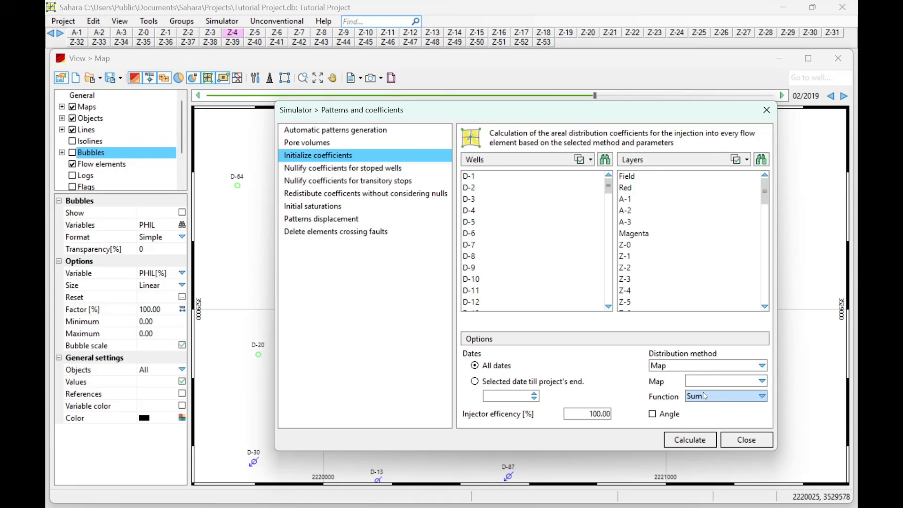
pyautogui.click(715, 385)
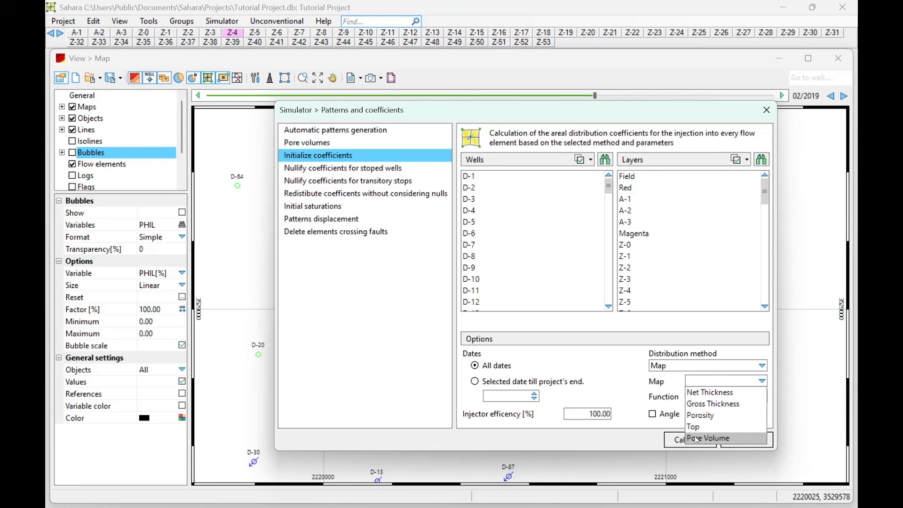
pyautogui.click(664, 363)
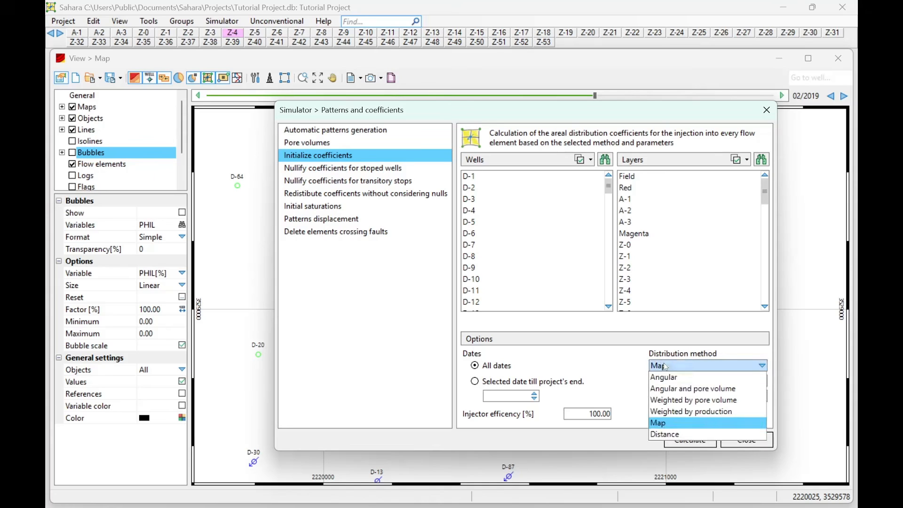
# - Browse the map variables again without choosing one, then set the distribution method to Distance
pyautogui.click(697, 369)
pyautogui.click(705, 380)
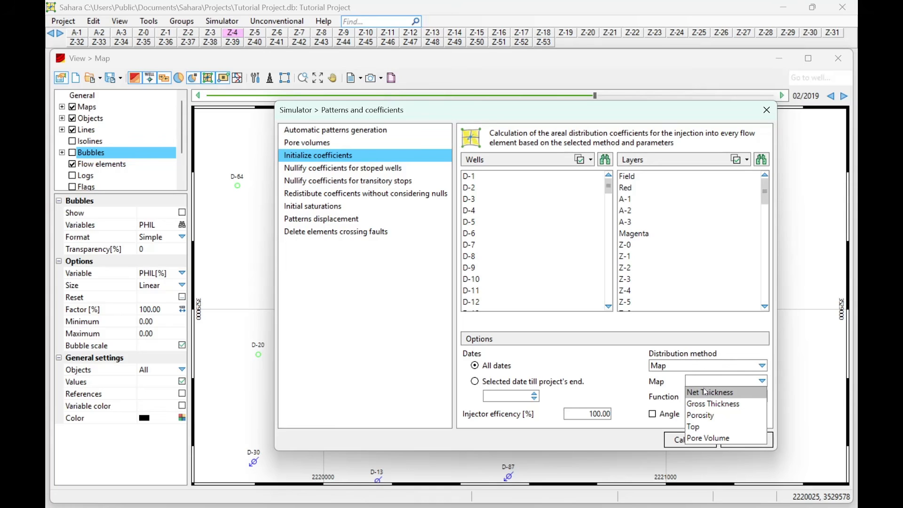
pyautogui.click(702, 383)
pyautogui.click(702, 383)
pyautogui.click(702, 382)
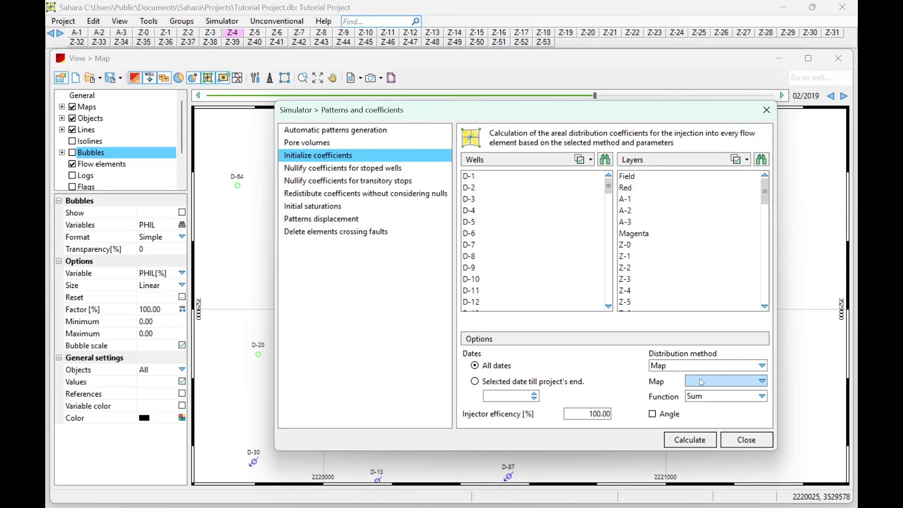
pyautogui.click(702, 383)
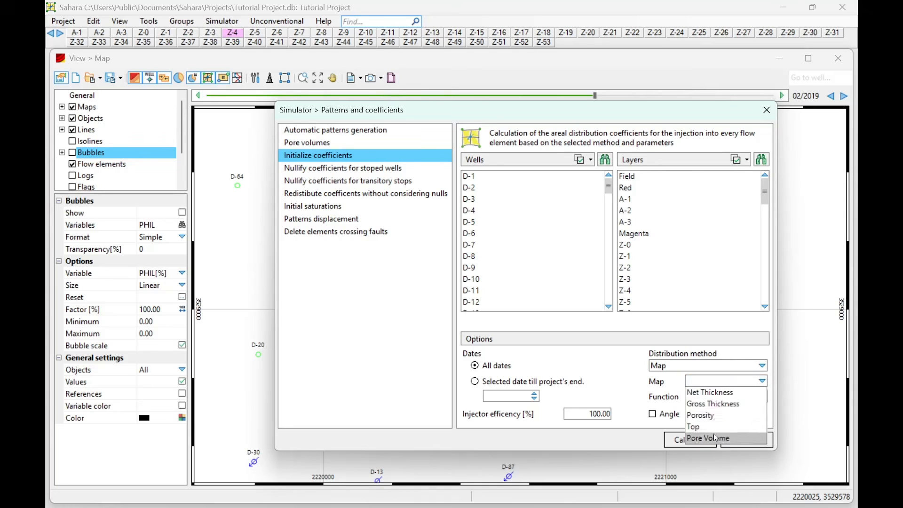
pyautogui.click(713, 381)
pyautogui.click(700, 366)
pyautogui.click(683, 437)
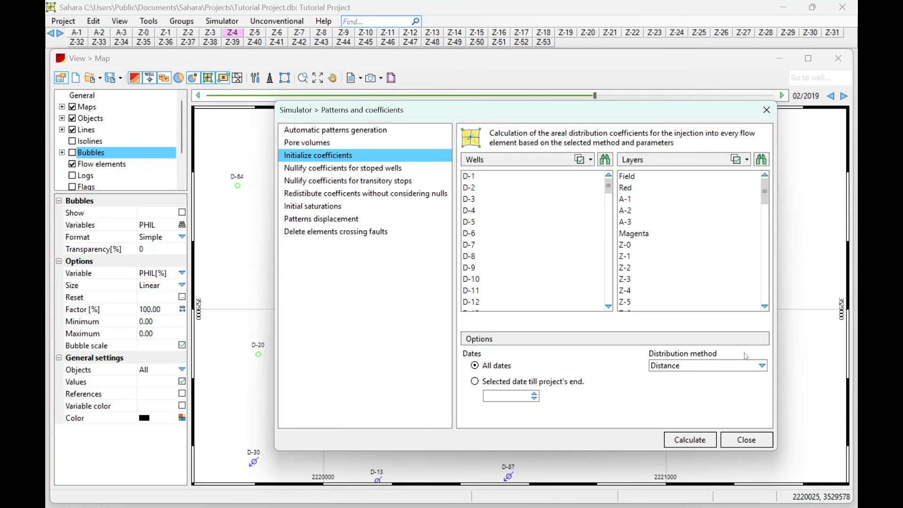
# - Switch the distribution method to Weighted by pore volume, with injector efficiency at 100.00%
pyautogui.click(751, 366)
pyautogui.click(719, 402)
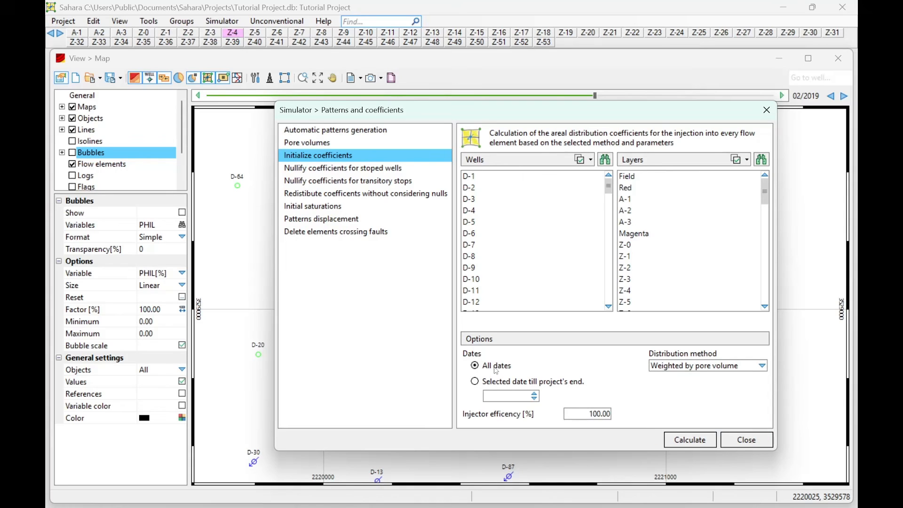
# - Set a start date and year for coefficient initialization, keeping Weighted by pore volume distribution
pyautogui.click(474, 382)
pyautogui.click(495, 400)
pyautogui.click(665, 370)
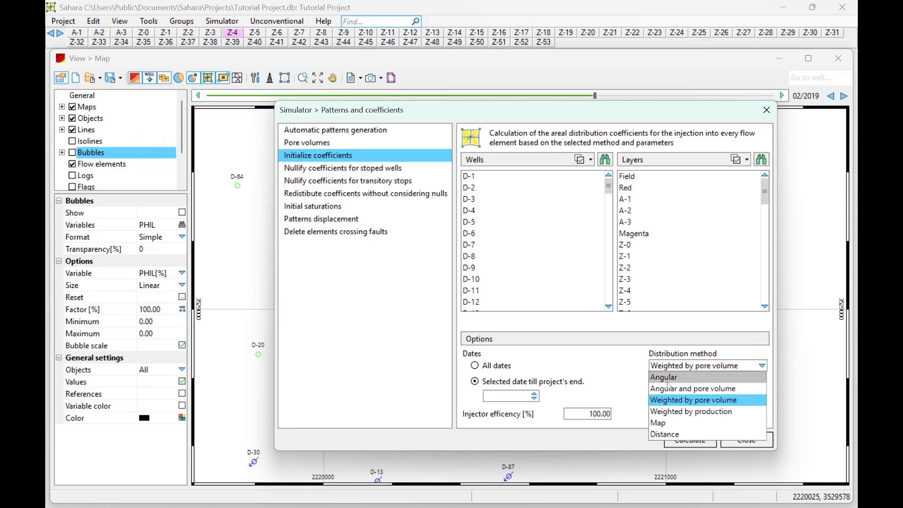
pyautogui.click(667, 366)
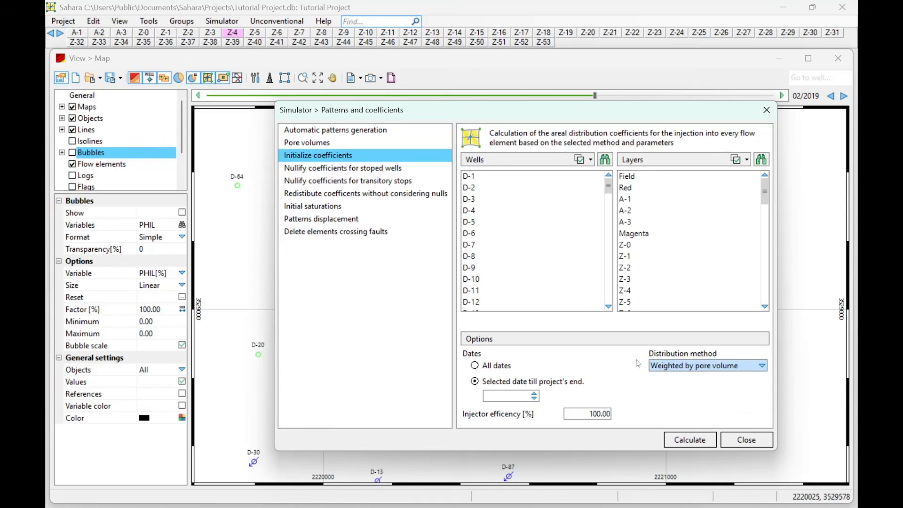
pyautogui.click(662, 366)
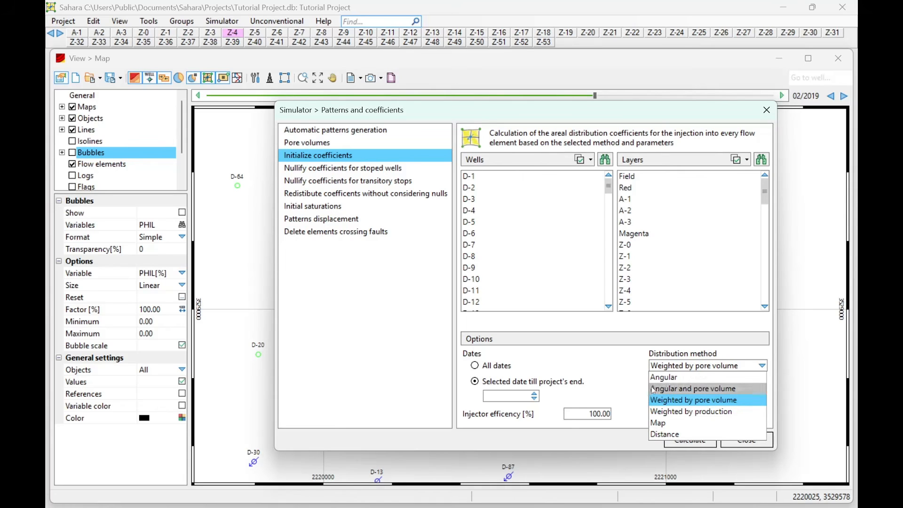
pyautogui.click(634, 387)
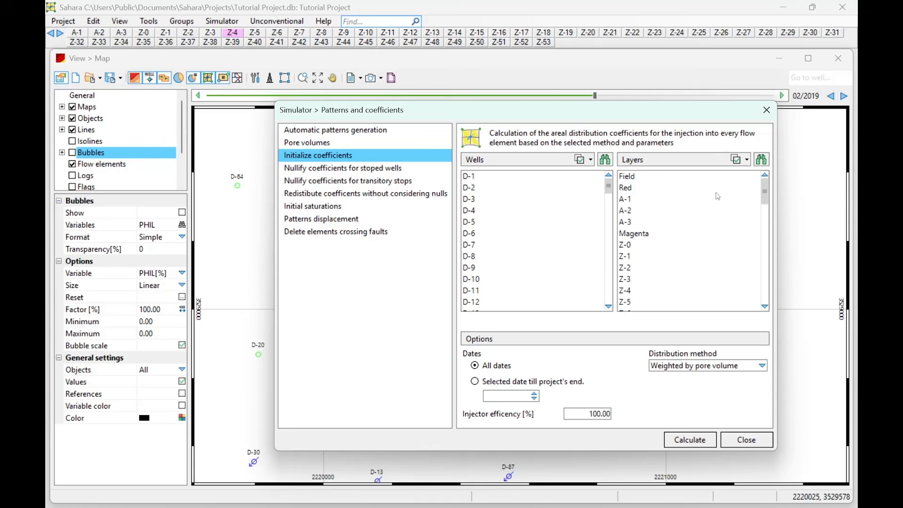
# - Set injector efficiency to 100, run the coefficient calculation, and acknowledge the success message
pyautogui.click(552, 202)
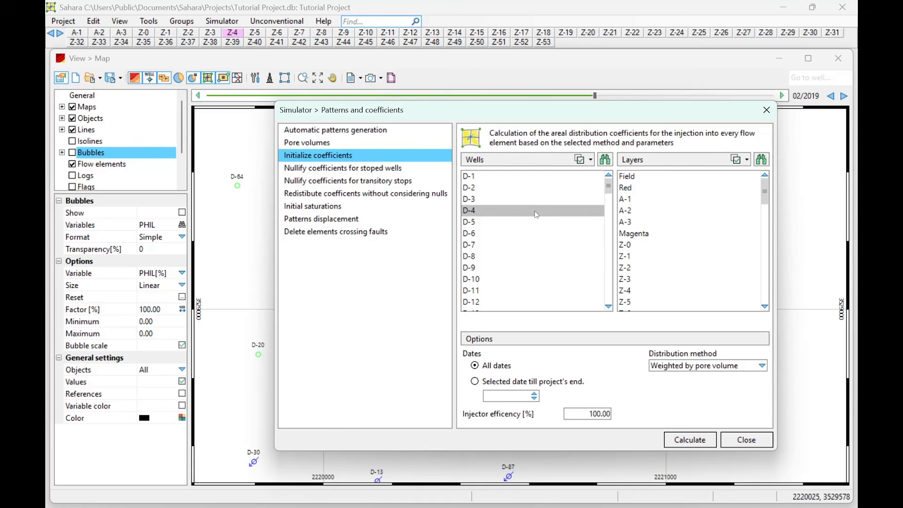
pyautogui.doubleClick(578, 419)
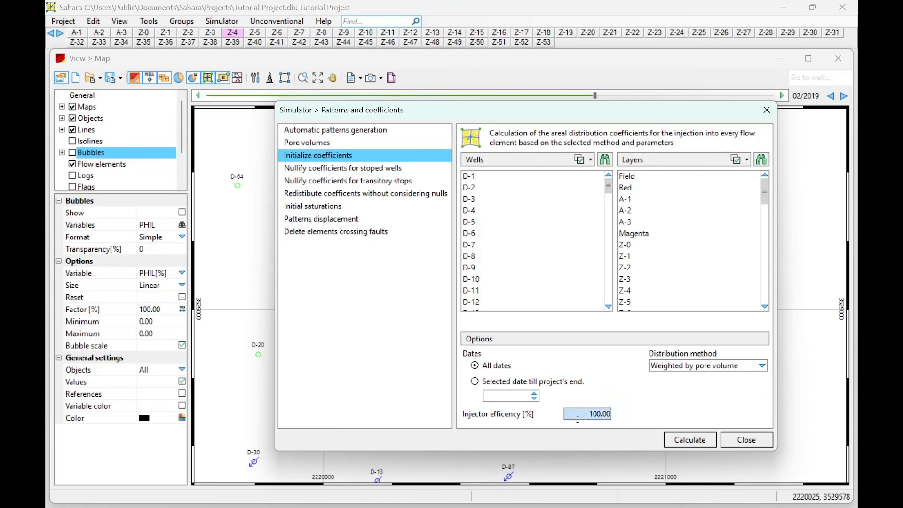
pyautogui.write('100')
pyautogui.doubleClick(578, 415)
pyautogui.write('90')
pyautogui.click(586, 417)
pyautogui.moveTo(589, 413); pyautogui.dragTo(613, 415)
pyautogui.write('100')
pyautogui.click(688, 443)
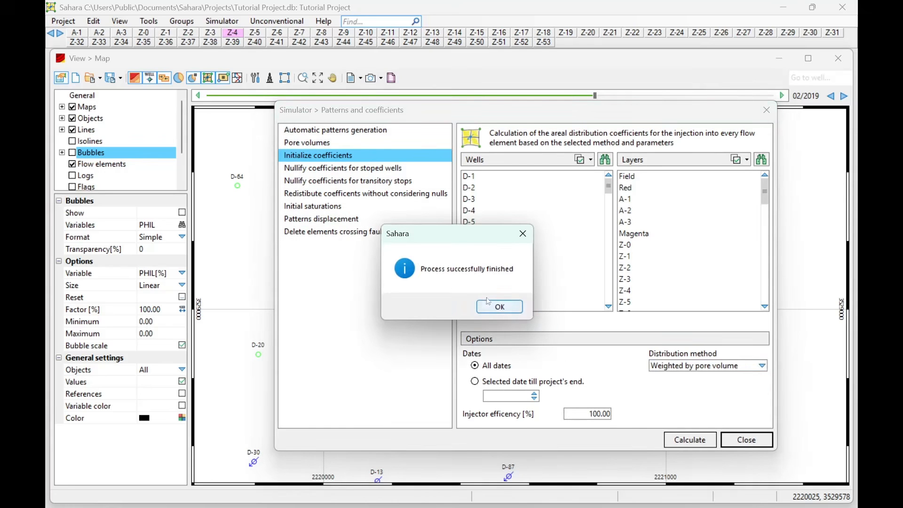
pyautogui.click(493, 311)
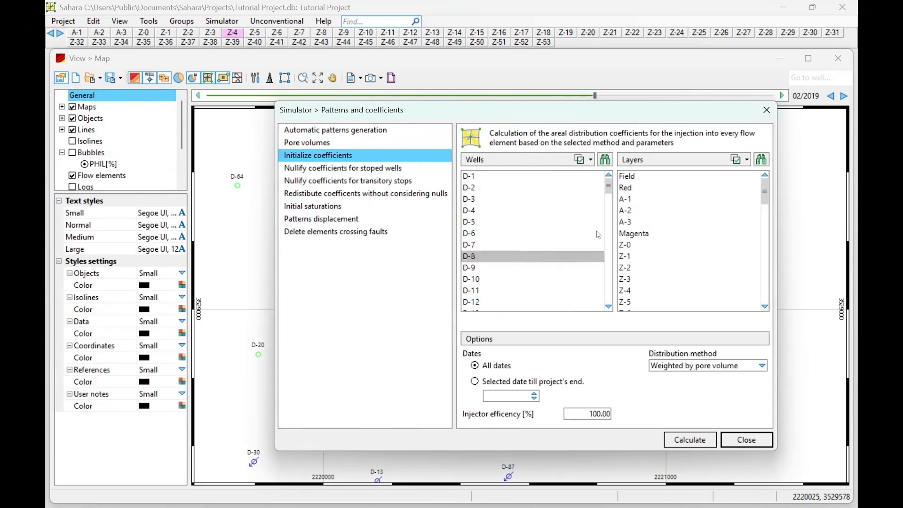
# - Close the patterns and coefficients window
pyautogui.click(768, 111)
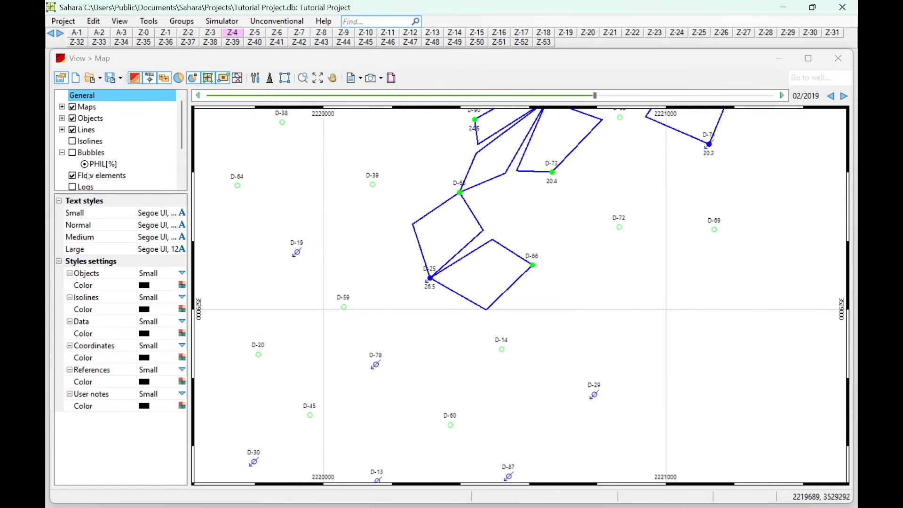
pyautogui.scroll(-1, 89, 177)
pyautogui.scroll(-1, 81, 164)
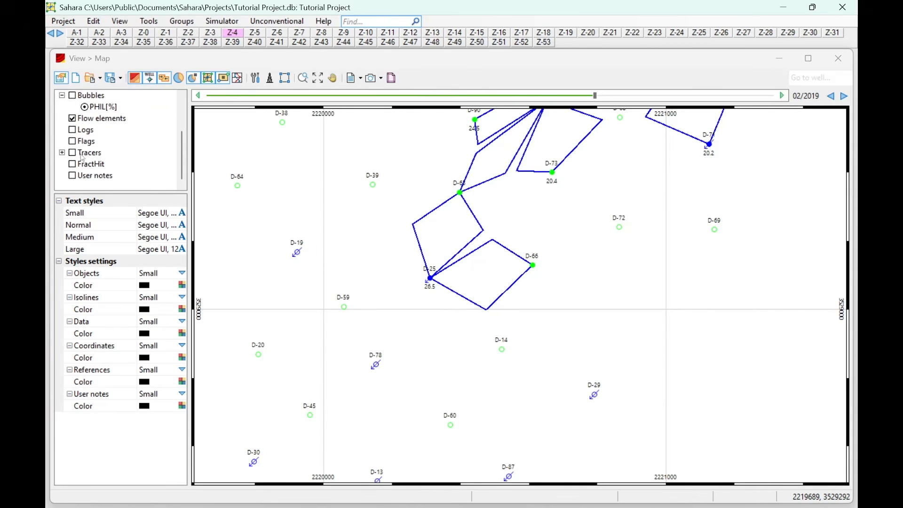
pyautogui.scroll(2, 81, 160)
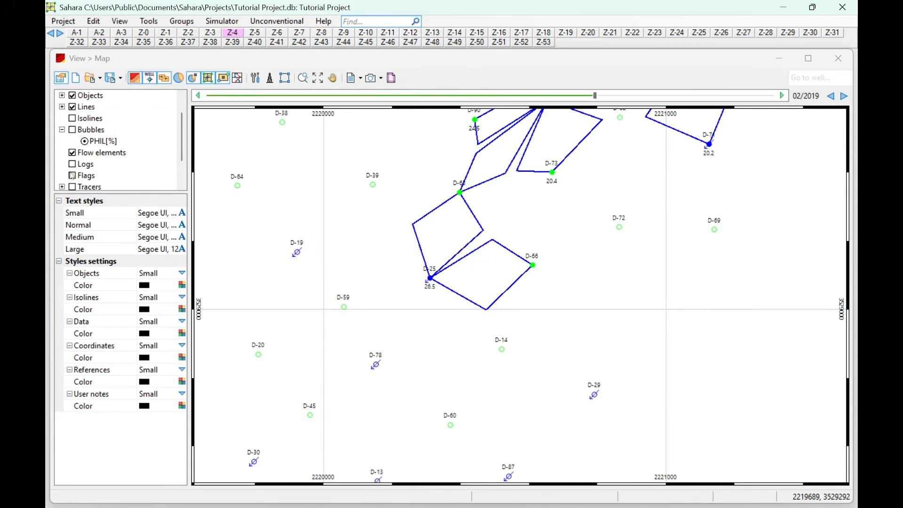
# - Add Pore Volume and Coefficient as displayed variables for the Flow elements layer
pyautogui.click(87, 157)
pyautogui.rightClick(87, 157)
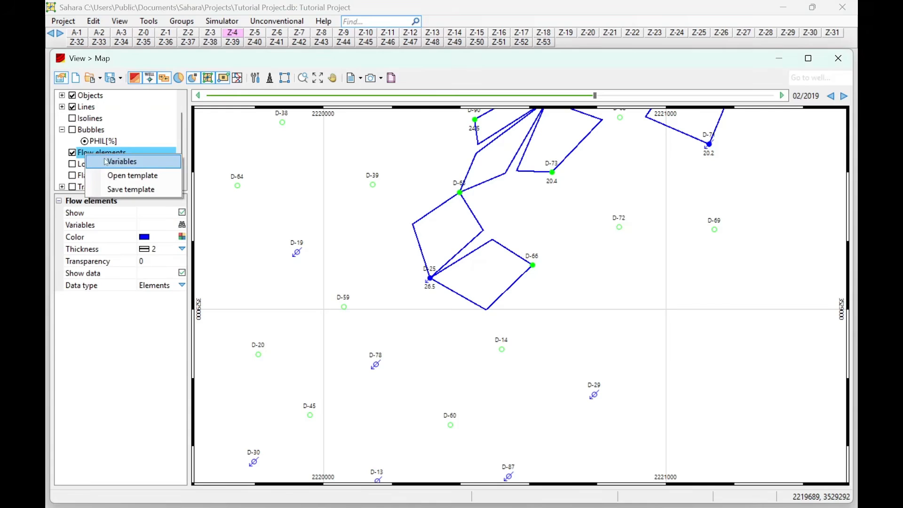
pyautogui.click(110, 162)
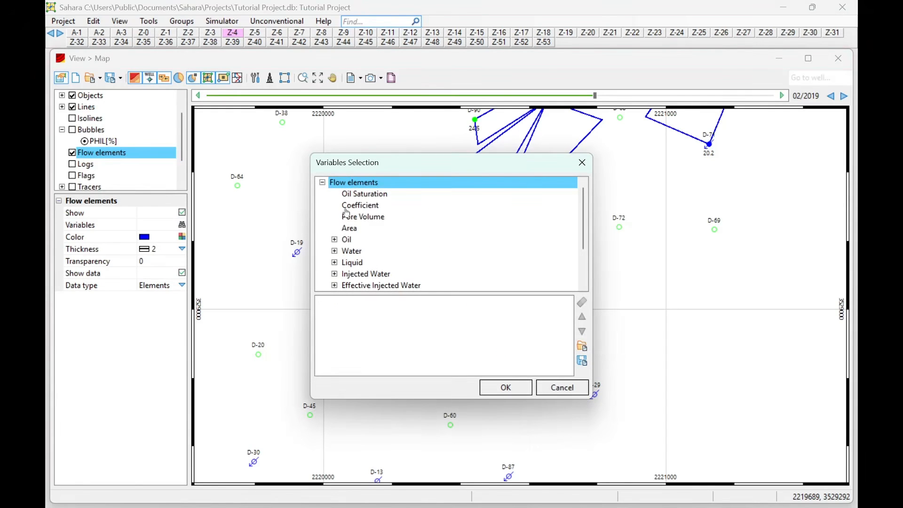
pyautogui.doubleClick(375, 218)
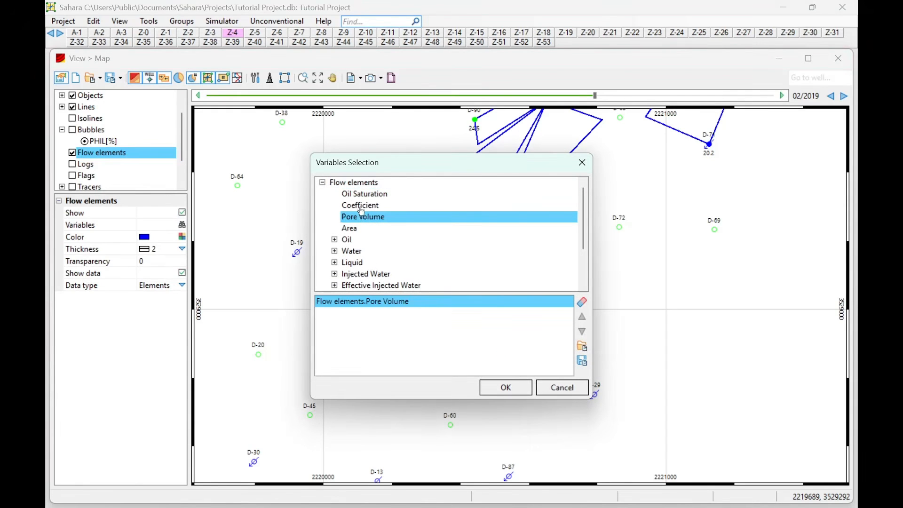
pyautogui.doubleClick(360, 207)
pyautogui.click(506, 388)
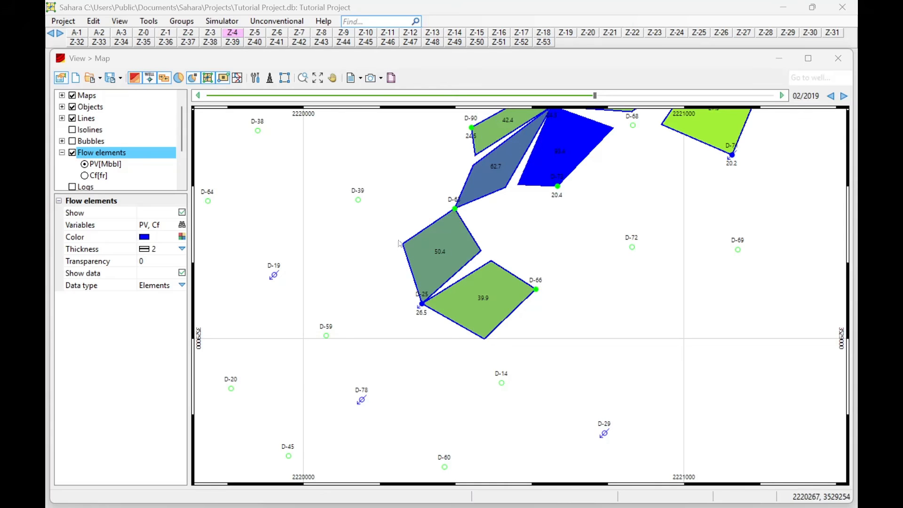
# - Colour flow elements by Cf[fr], compare with PV[Mbbl], then return to Cf[fr]
pyautogui.click(85, 176)
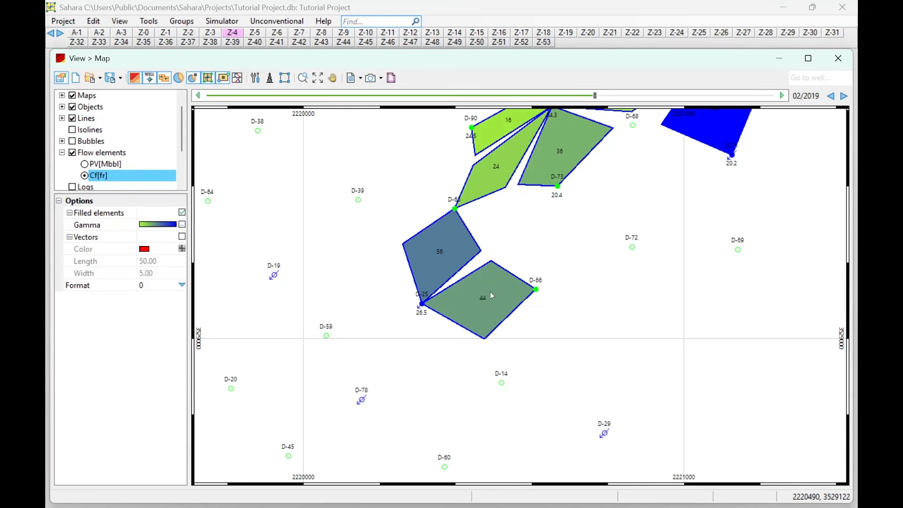
pyautogui.click(92, 166)
pyautogui.click(86, 164)
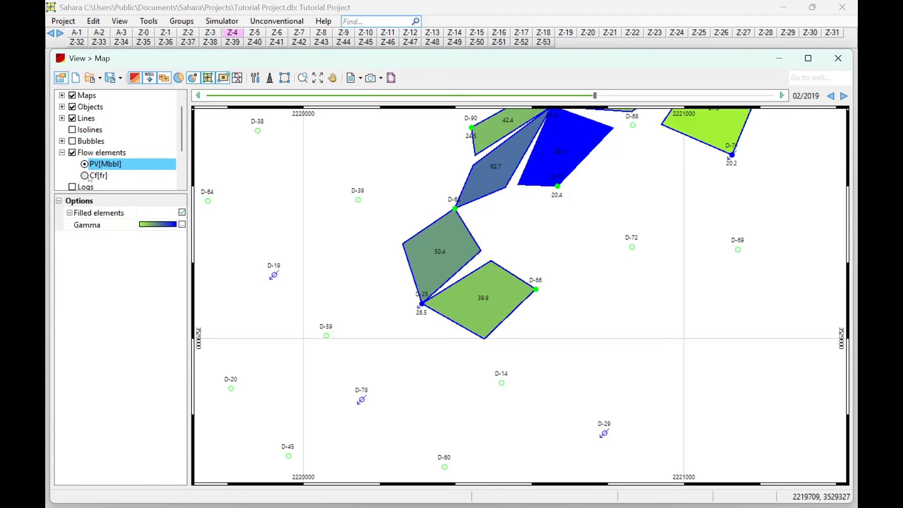
pyautogui.click(89, 177)
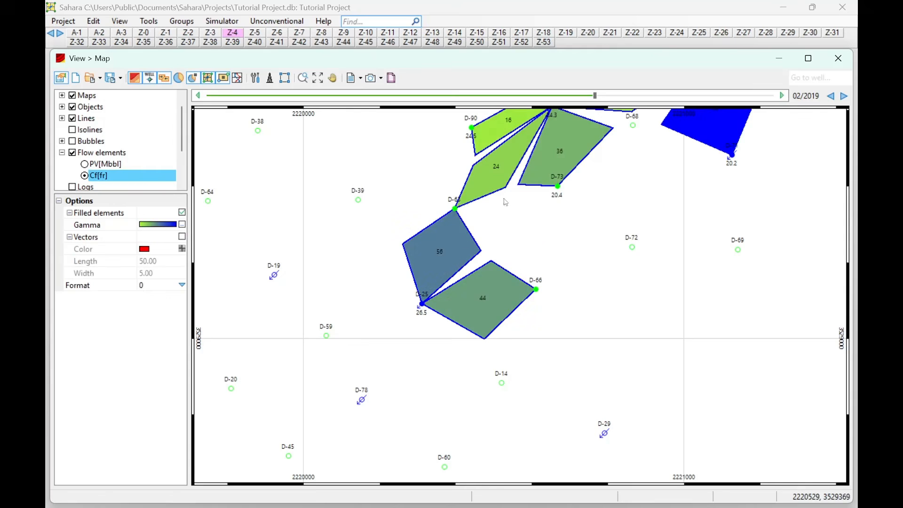
# - Pan and zoom out to inspect all coefficient-coloured flow elements around well D-75
pyautogui.moveTo(503, 199); pyautogui.dragTo(413, 407)
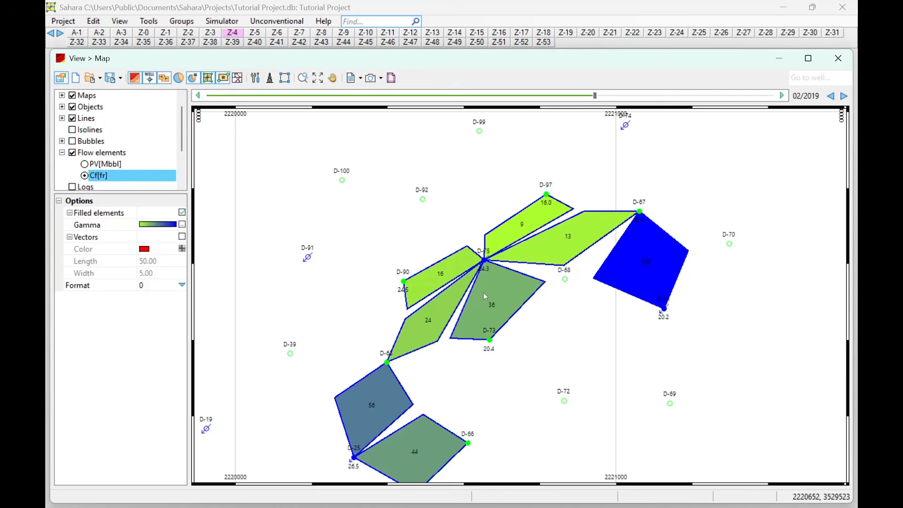
pyautogui.moveTo(435, 291); pyautogui.dragTo(438, 280)
pyautogui.moveTo(502, 259); pyautogui.dragTo(515, 225)
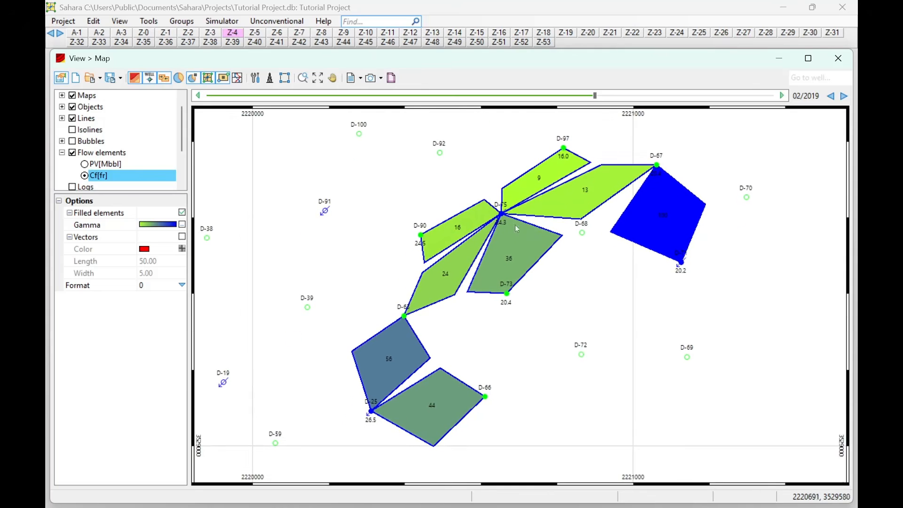
pyautogui.moveTo(489, 252); pyautogui.dragTo(538, 202)
pyautogui.scroll(-1, 490, 276)
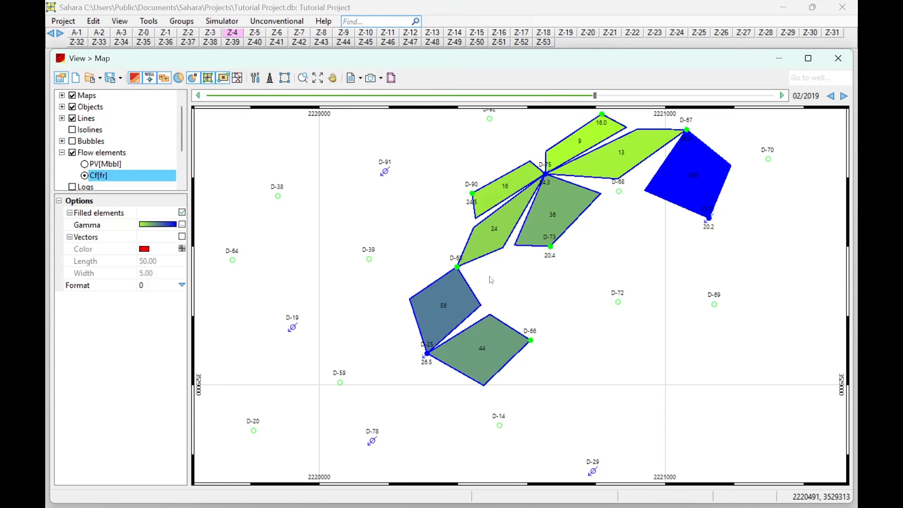
pyautogui.moveTo(431, 308); pyautogui.dragTo(442, 286)
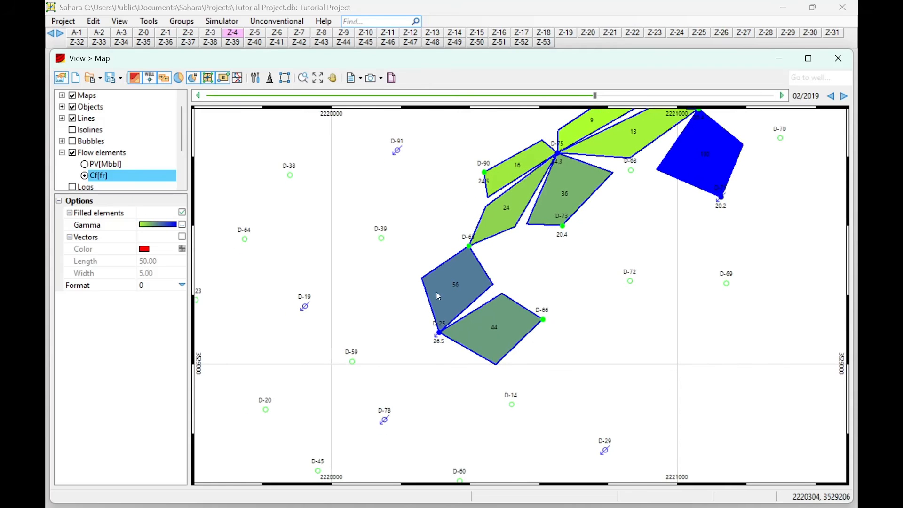